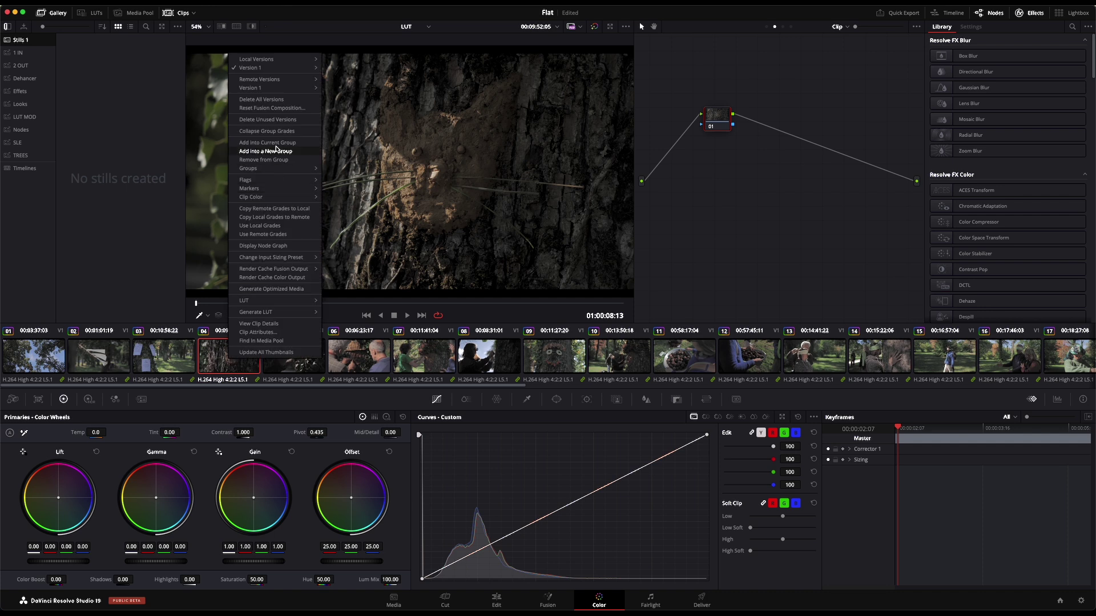
# Inspect the CST in node at group pre-clip level and the CST out node at timeline level.
pyautogui.click(768, 29)
pyautogui.click(766, 26)
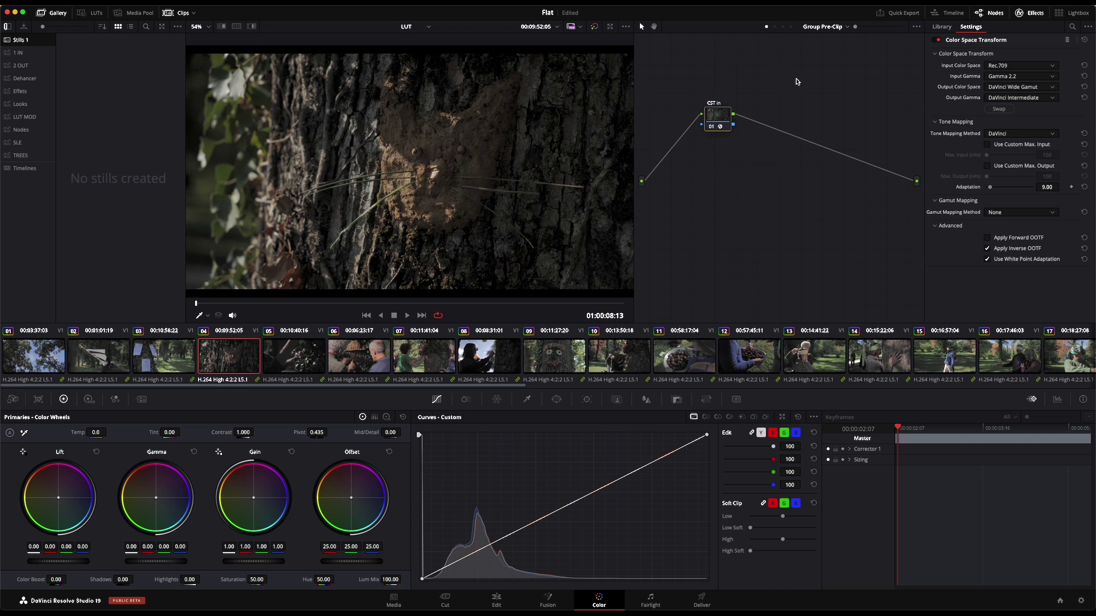
pyautogui.click(790, 27)
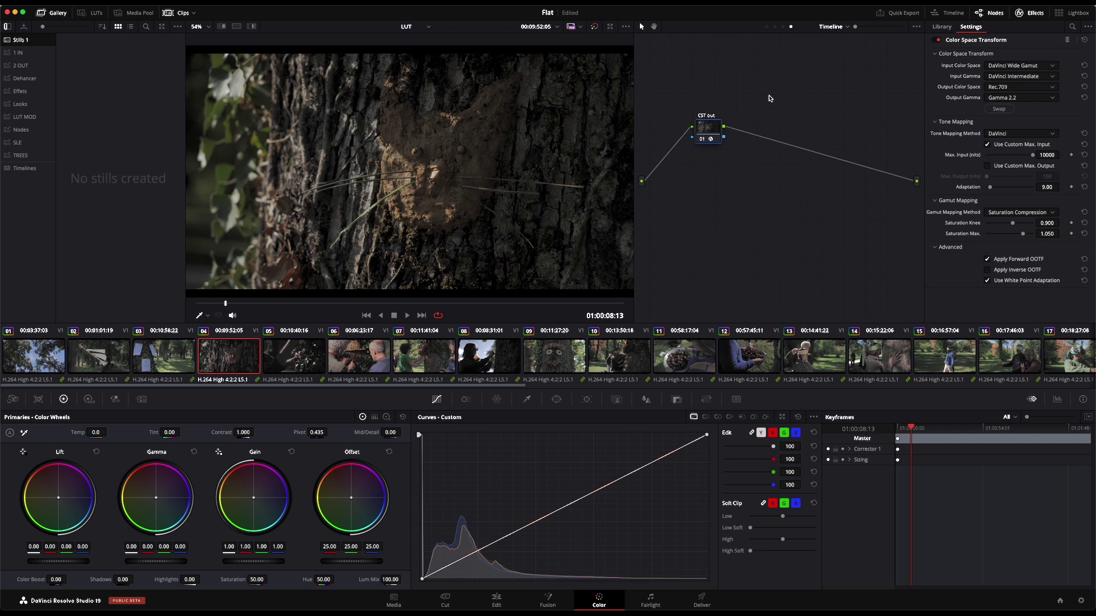
# Add a serial node after CST out in the timeline graph and apply the Rec709 Kodak 2383 D65 film look LUT.
pyautogui.hotkey('alt', 's')
pyautogui.moveTo(760, 128); pyautogui.dragTo(827, 131)
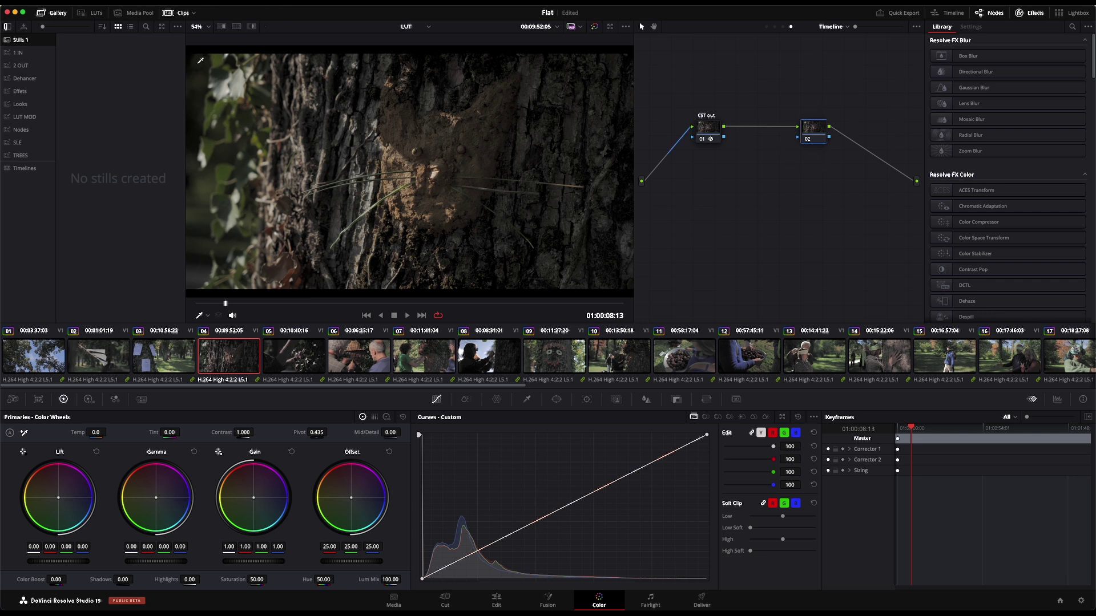
pyautogui.click(91, 13)
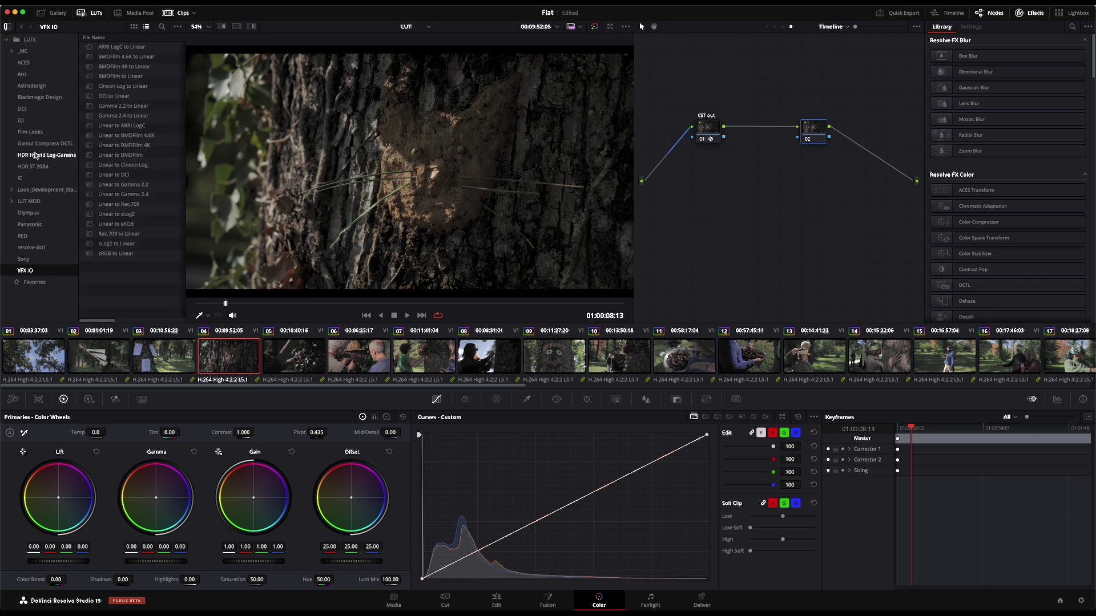
pyautogui.click(34, 132)
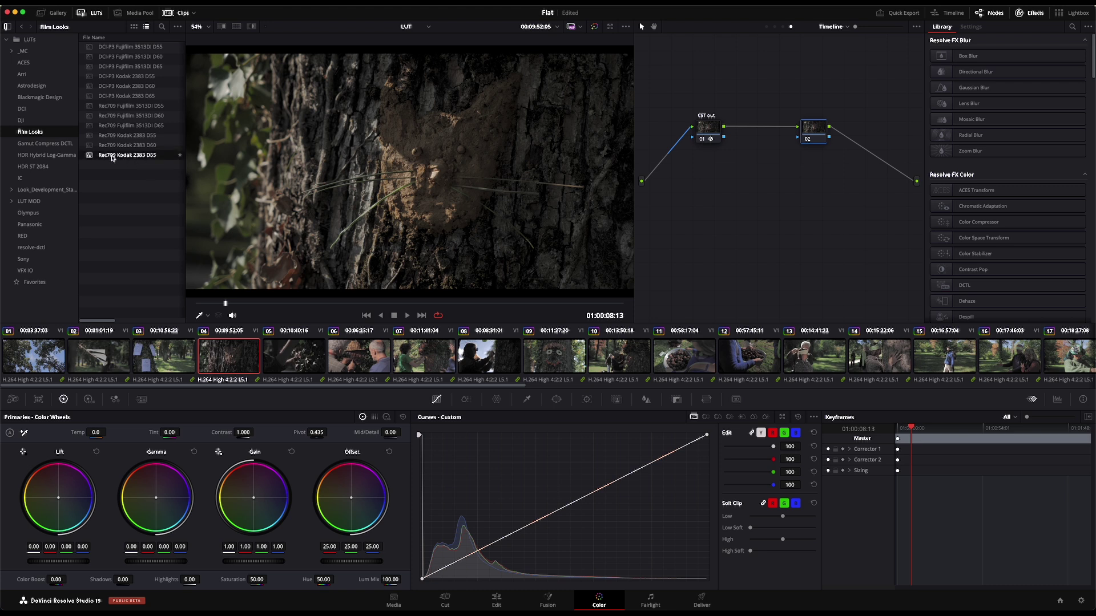
pyautogui.moveTo(114, 155); pyautogui.dragTo(801, 129)
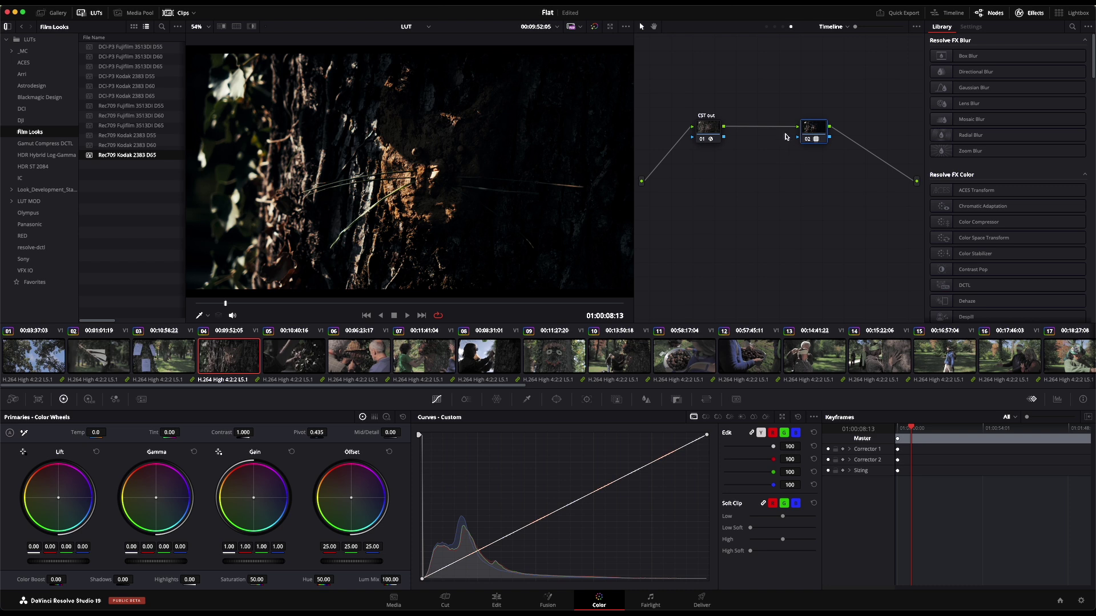
# Insert a node between CST out and the Kodak LUT node and apply a Color Space Transform to it.
pyautogui.hotkey('alt', 'shift', 's')
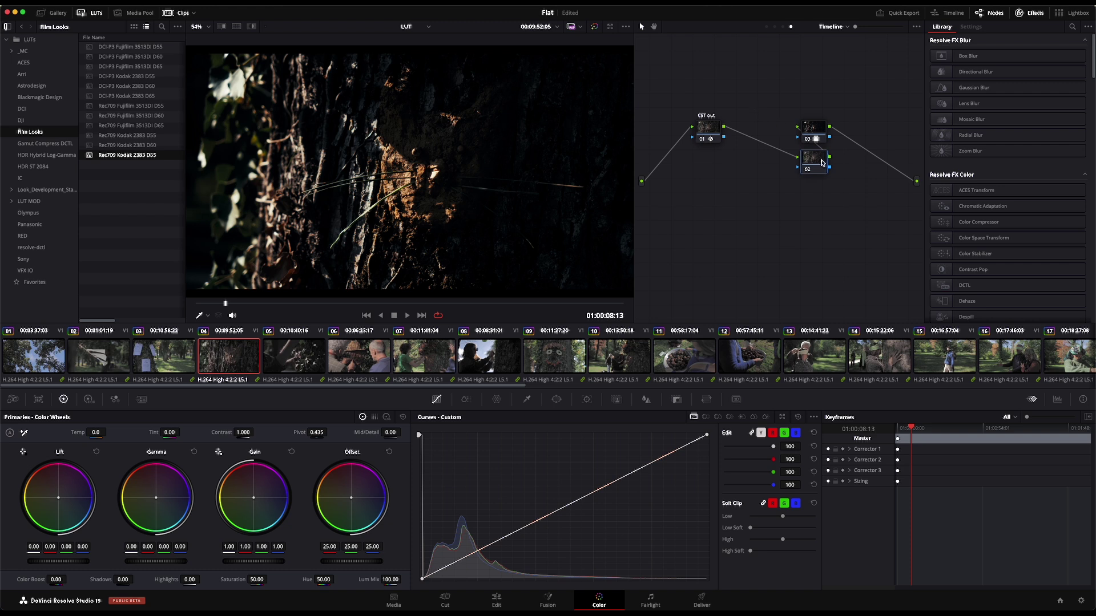
pyautogui.moveTo(822, 165); pyautogui.dragTo(776, 136)
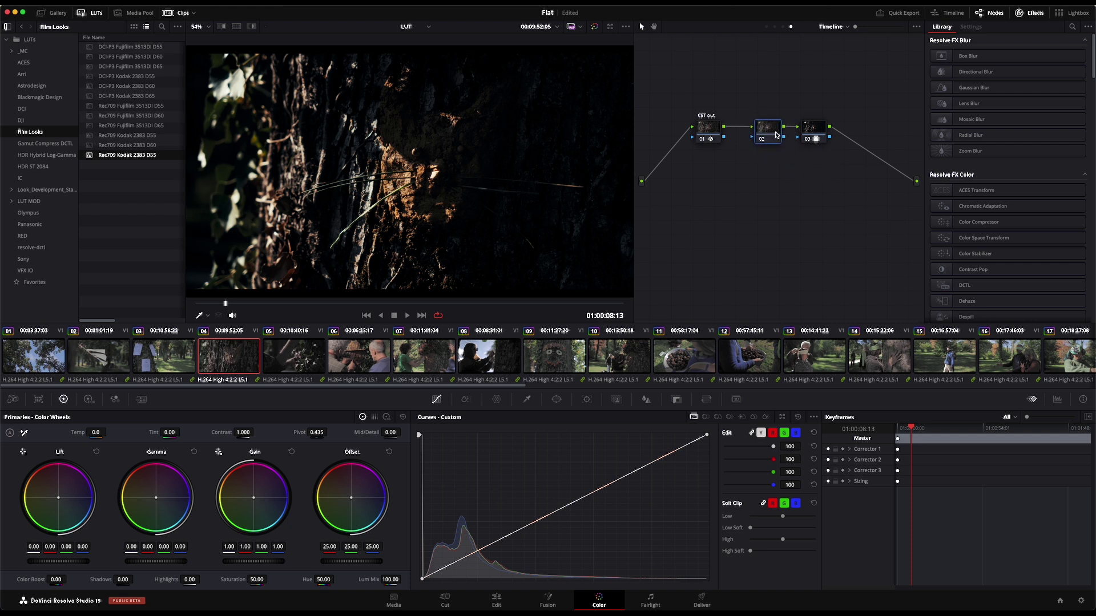
pyautogui.moveTo(981, 237); pyautogui.dragTo(769, 132)
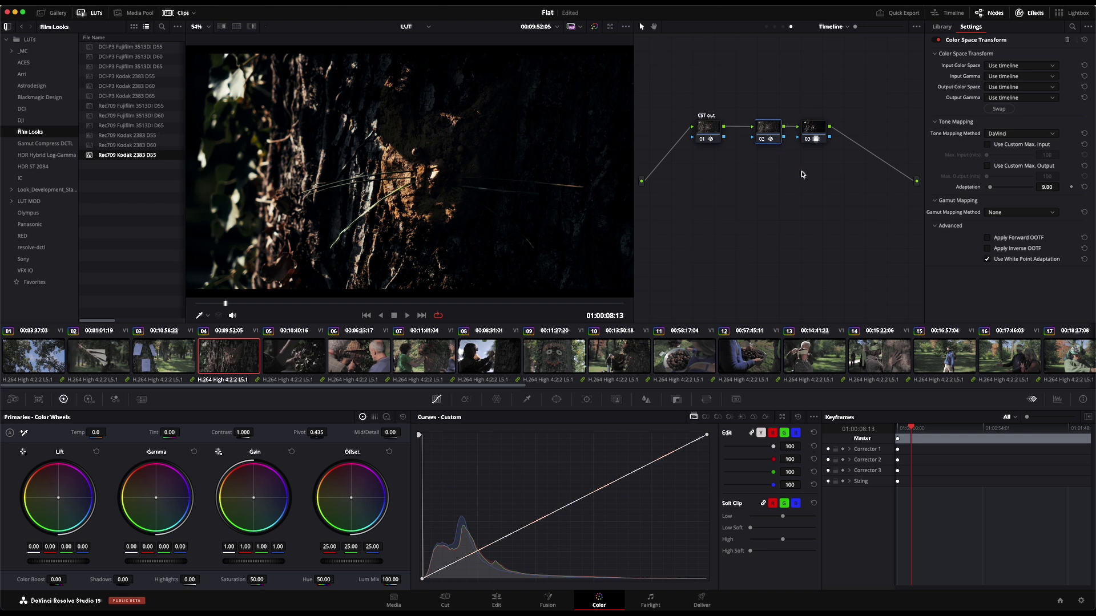
# Set the new Color Space Transform's input to Rec.709 Gamma 2.2 and its output color space to Rec.709, with an output gamma matching the film LUT.
pyautogui.click(1003, 65)
pyautogui.press('Return')
pyautogui.click(1004, 76)
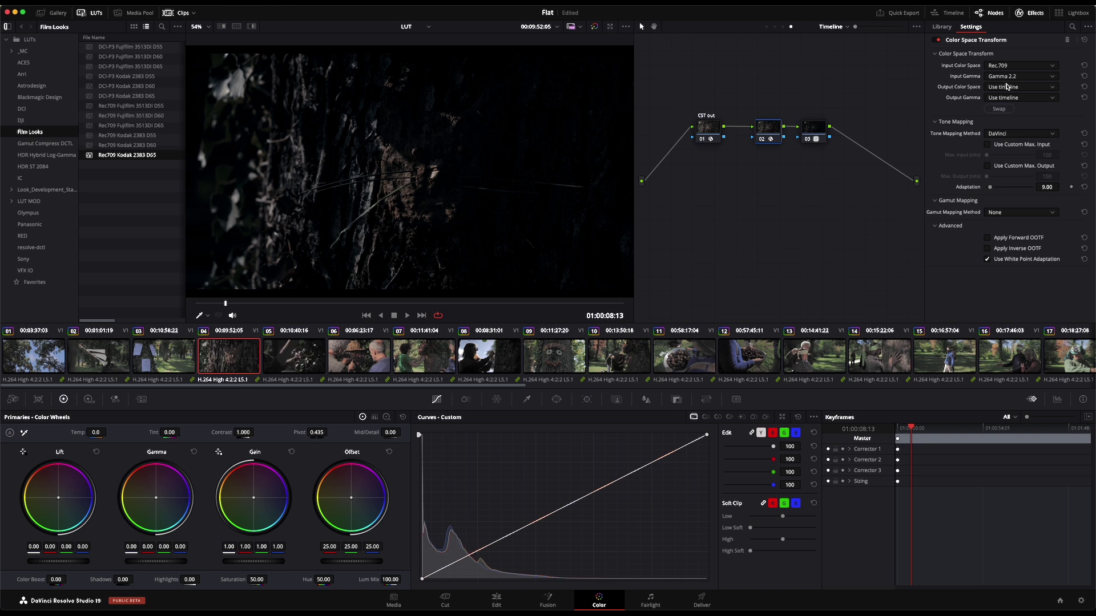
pyautogui.click(1005, 87)
pyautogui.click(1007, 89)
pyautogui.click(1011, 98)
pyautogui.press('Down')
pyautogui.press('Down')
pyautogui.press('Down')
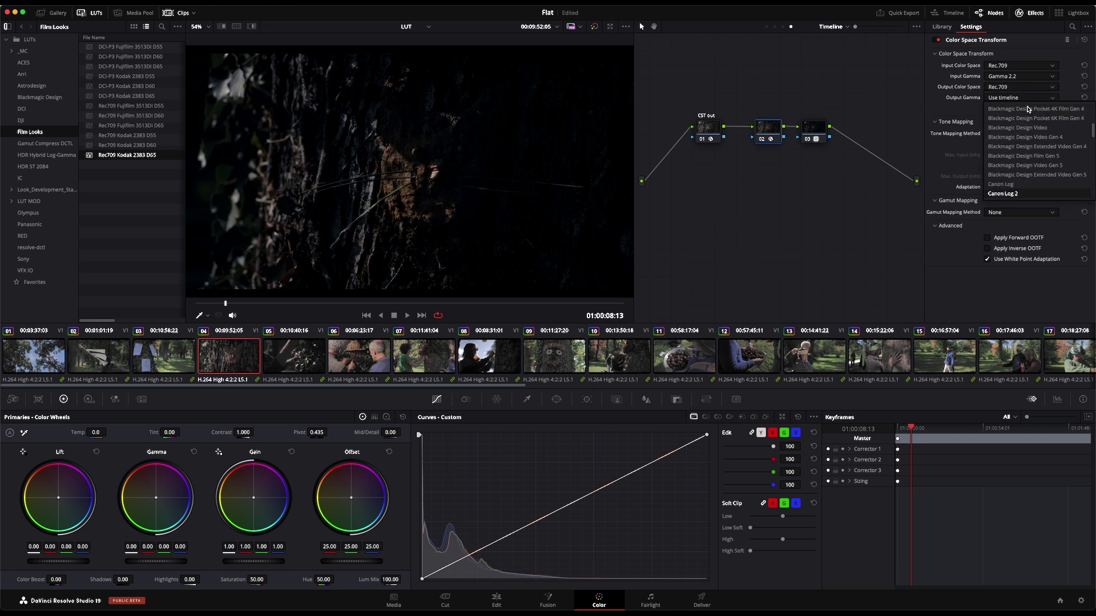
pyautogui.press('Return')
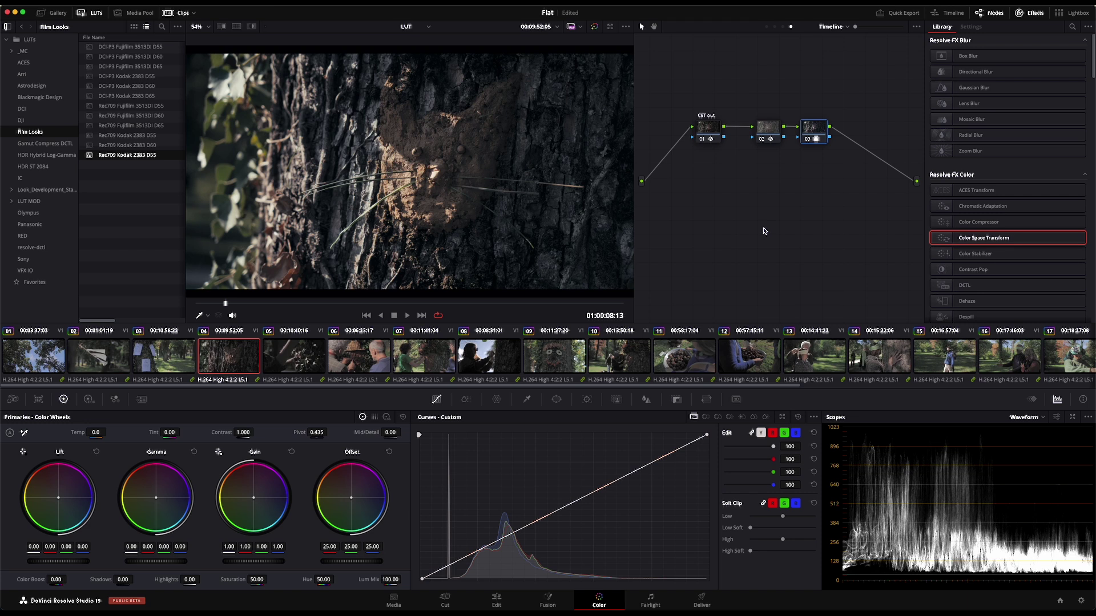
# Compare the image with the grades enabled and bypassed on clips 04, 03 and 02.
pyautogui.hotkey('shift', 'd')
pyautogui.hotkey('shift', 'd')
pyautogui.press('Up')
pyautogui.hotkey('shift', 'd')
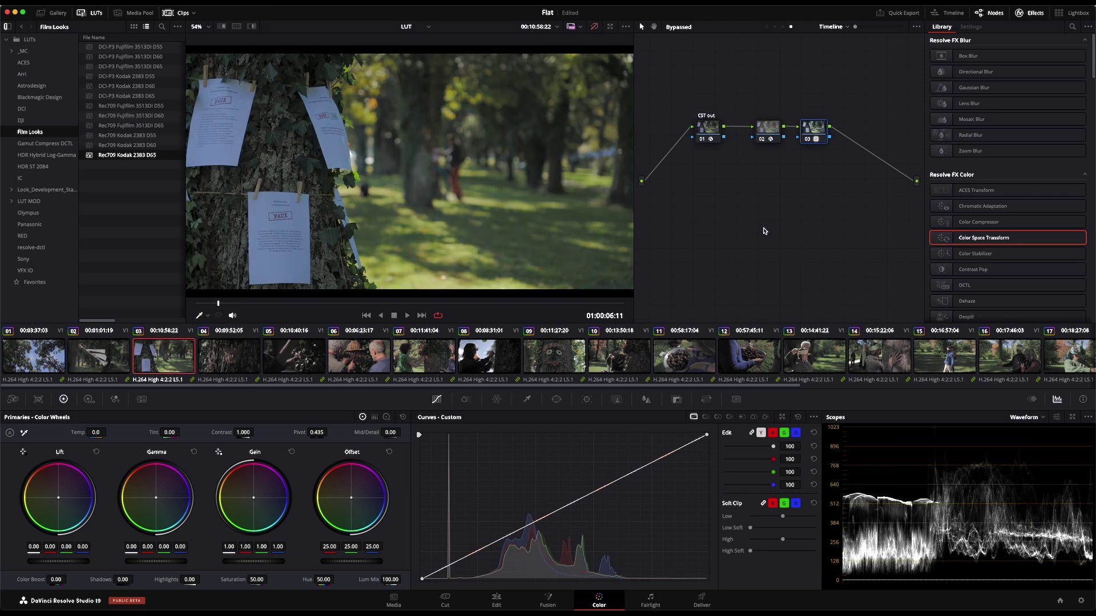
pyautogui.hotkey('shift', 'd')
pyautogui.press('Up')
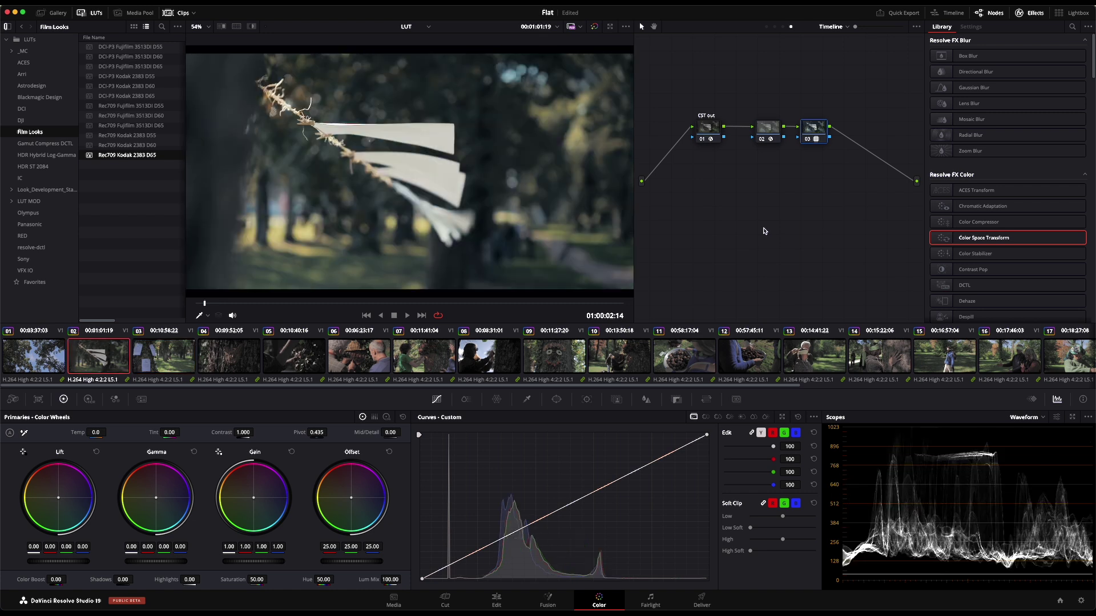
pyautogui.hotkey('shift', 'd')
pyautogui.hotkey('shift', 'd')
# Compare the grayscale ramp clip's waveform with the grades enabled and bypassed.
pyautogui.press('End')
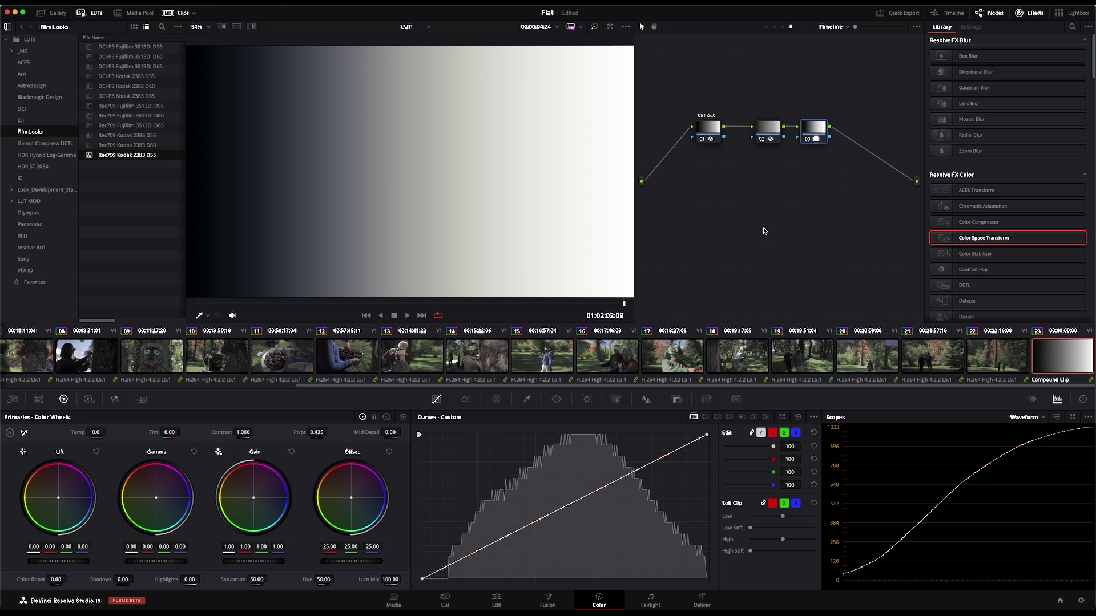
pyautogui.hotkey('shift', 'd')
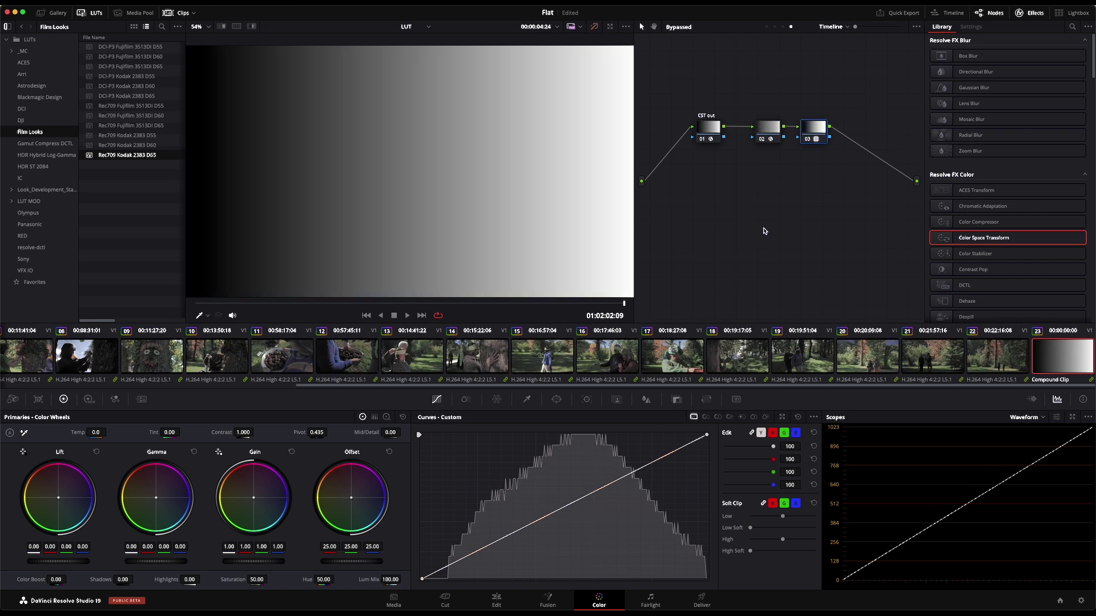
pyautogui.hotkey('shift', 'd')
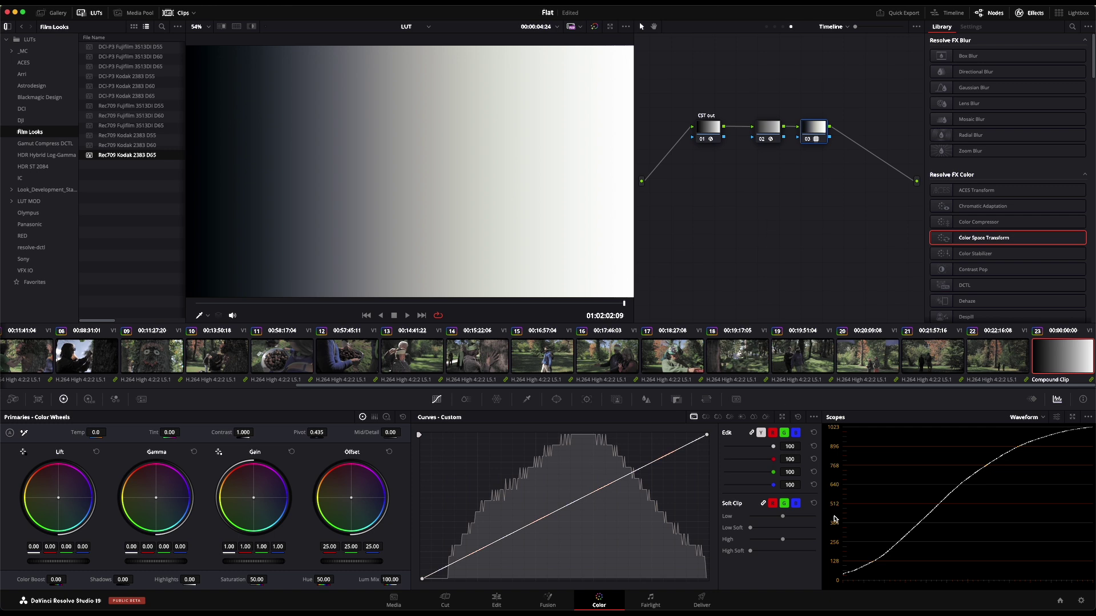
pyautogui.hotkey('shift', 'd')
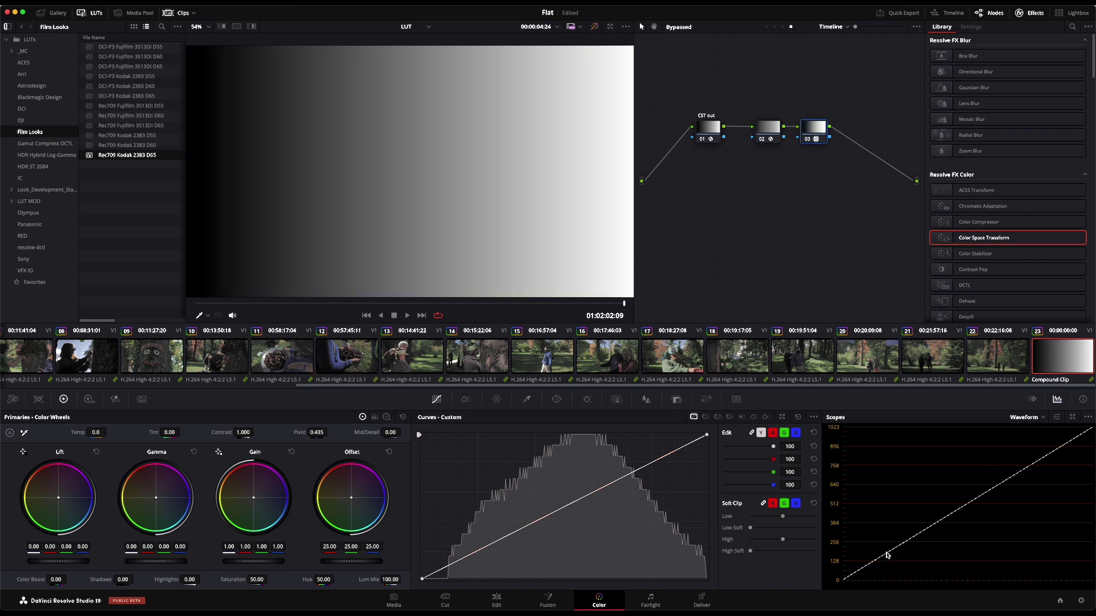
pyautogui.hotkey('shift', 'd')
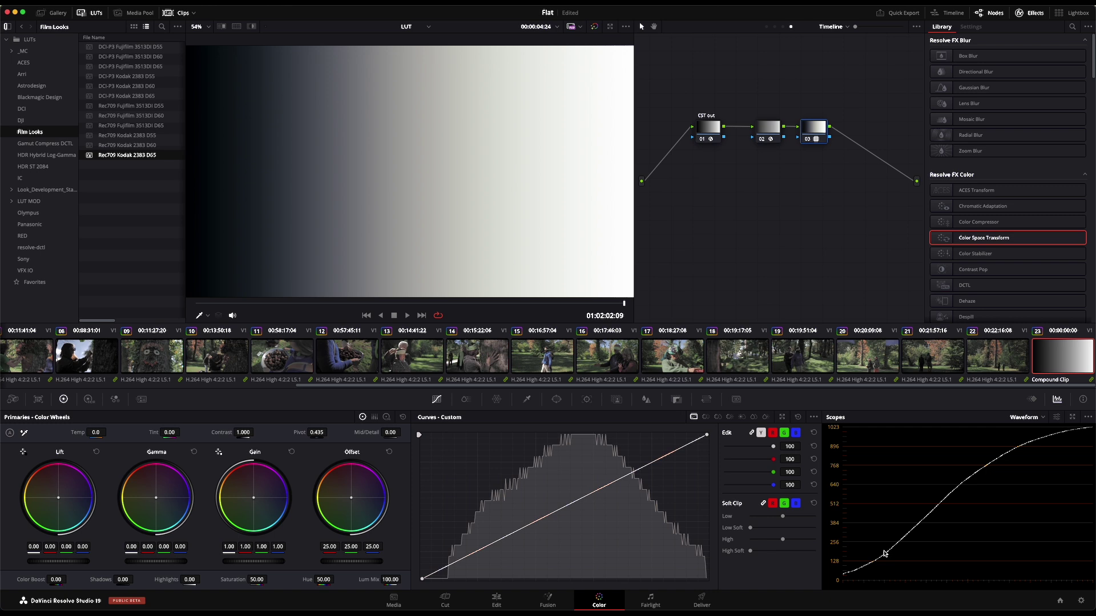
# Change the waveform scale style to a 0–100 percentage scale.
pyautogui.click(1088, 418)
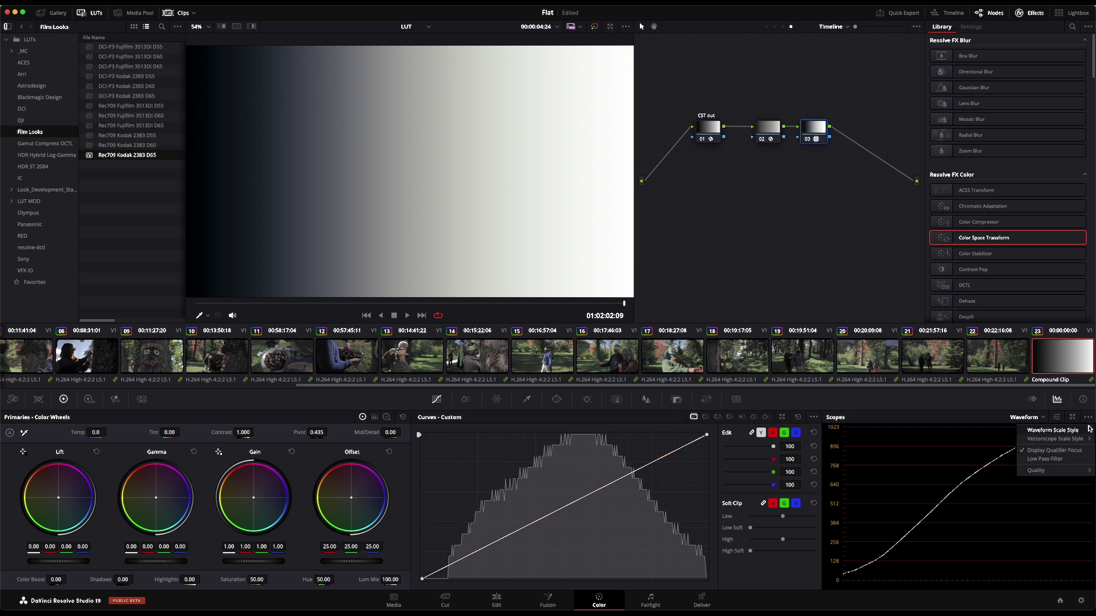
pyautogui.moveTo(1084, 430)
pyautogui.click(973, 450)
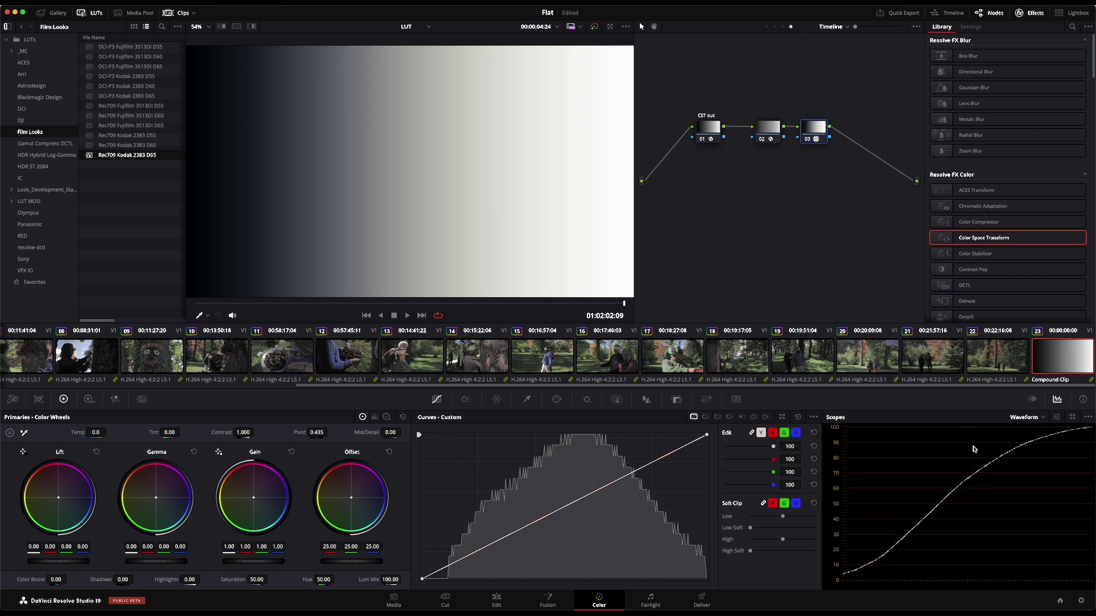
# Add a serial node after the Kodak LUT node and lower its master gamma to -0.06.
pyautogui.hotkey('alt', 's')
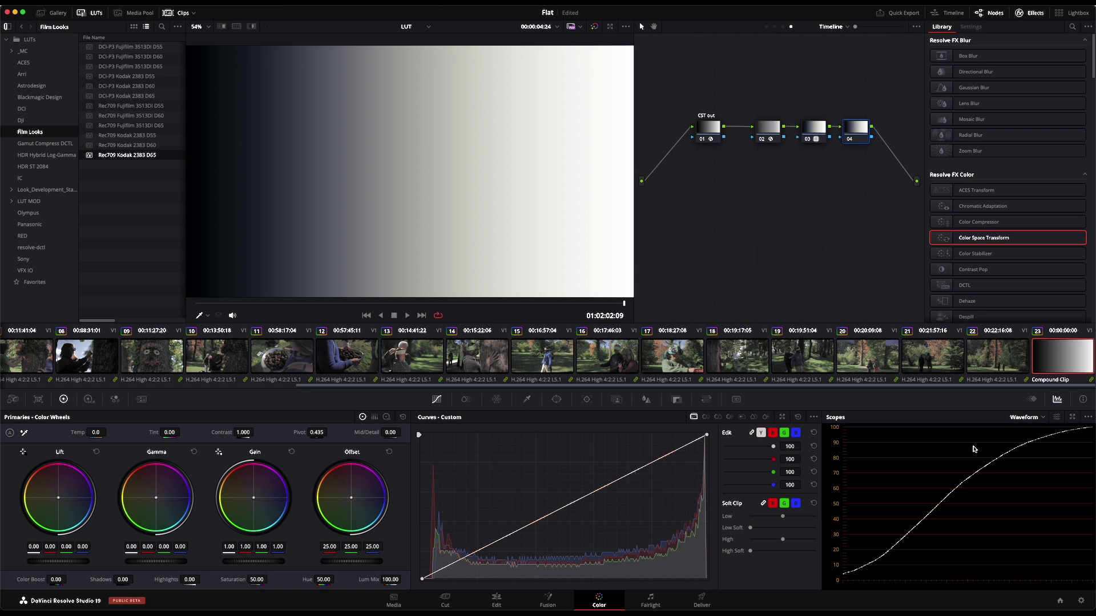
pyautogui.moveTo(182, 561); pyautogui.dragTo(169, 562)
pyautogui.hotkey('ctrl', 'd')
pyautogui.hotkey('ctrl', 'd')
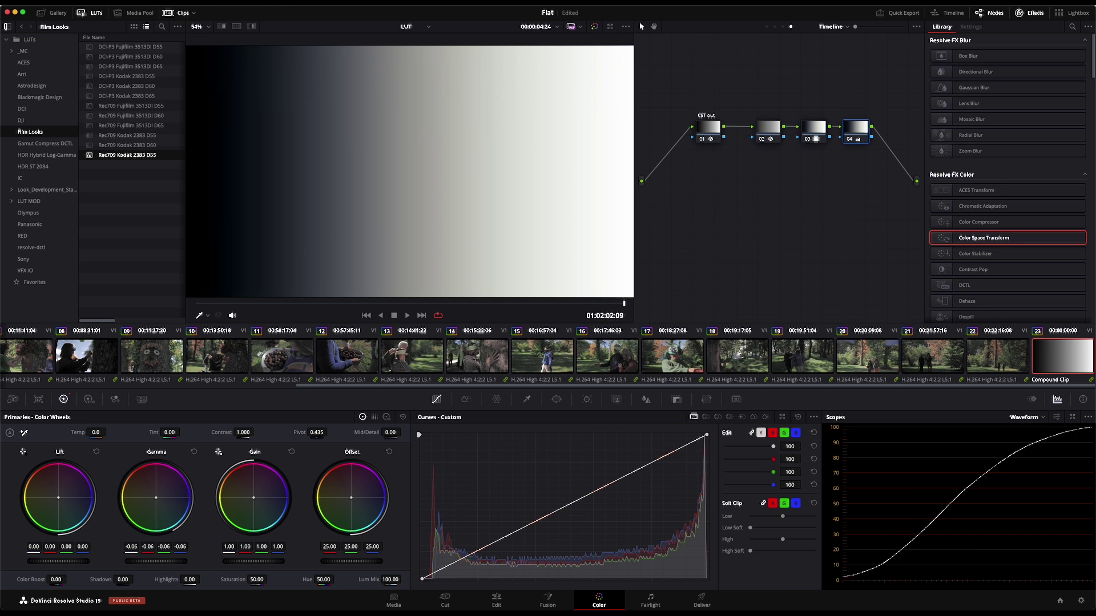
pyautogui.hotkey('ctrl', 'd')
pyautogui.hotkey('ctrl', 'd')
# Fine-tune the last node's master gamma to -0.07, comparing the ramp with and without the adjustment.
pyautogui.moveTo(157, 561); pyautogui.dragTo(147, 564)
pyautogui.hotkey('ctrl', 'd')
pyautogui.hotkey('ctrl', 'd')
pyautogui.hotkey('ctrl', 'd')
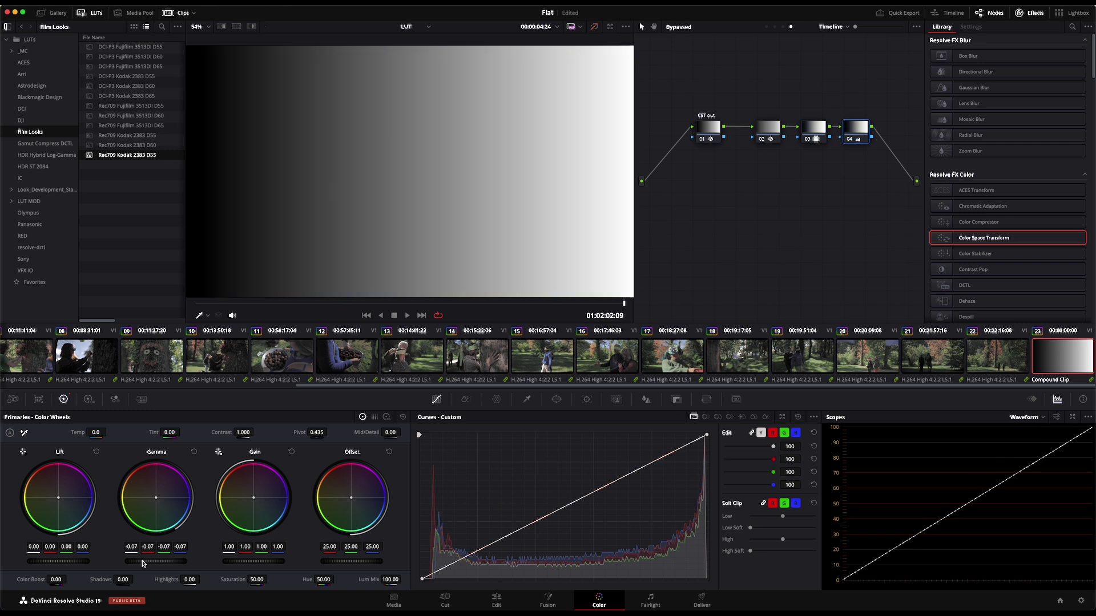
pyautogui.hotkey('ctrl', 'd')
# Check the film look on clips 01 to 04, comparing it with the bypassed image.
pyautogui.press('Home')
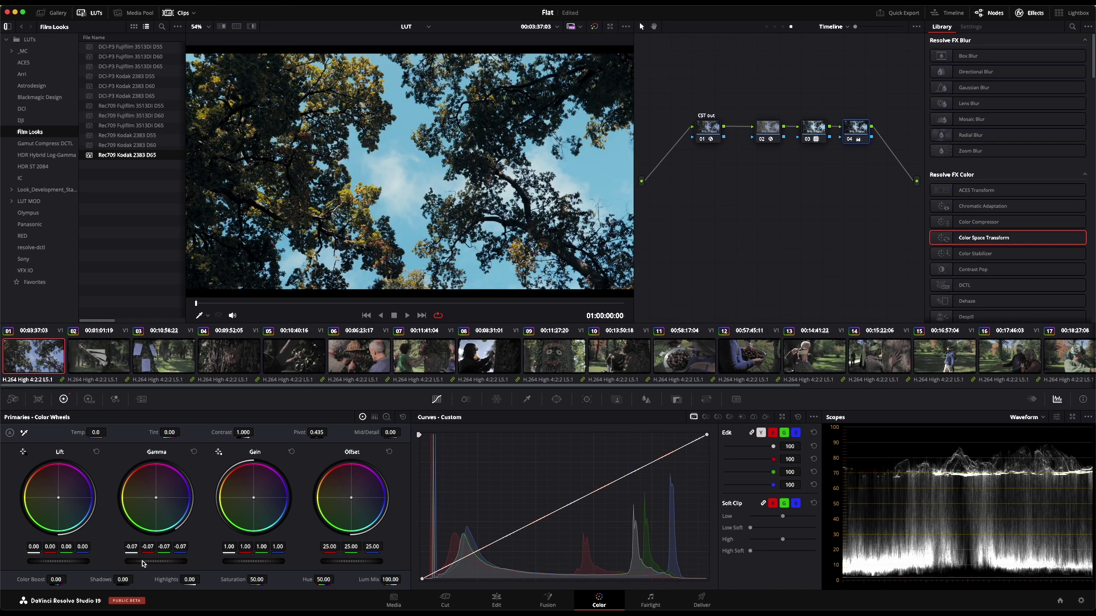
pyautogui.hotkey('shift', 'd')
pyautogui.press('Down')
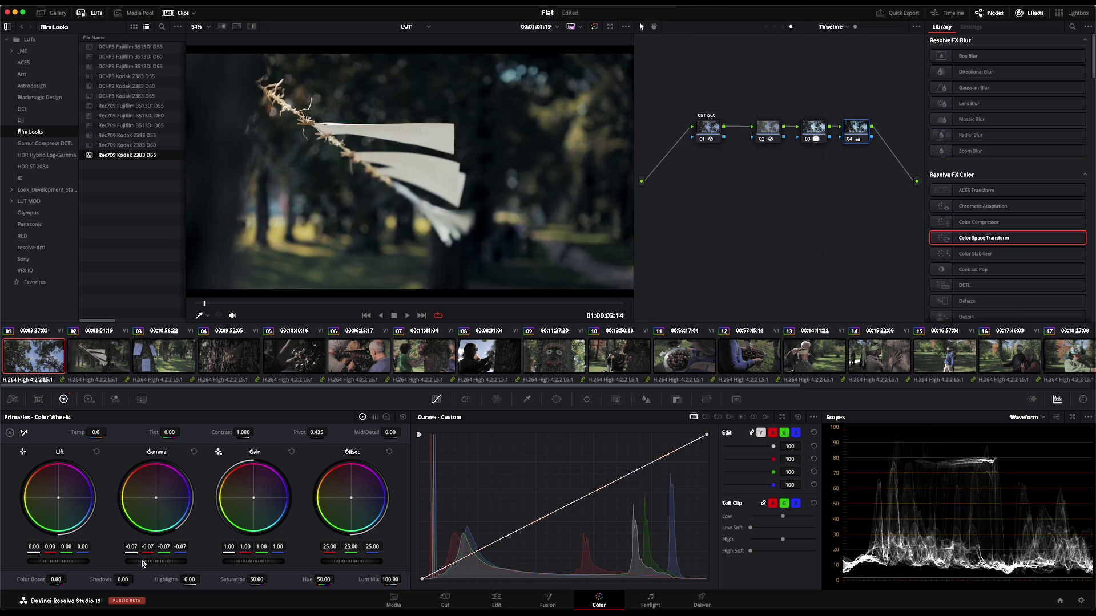
pyautogui.hotkey('shift', 'd')
pyautogui.press('Down')
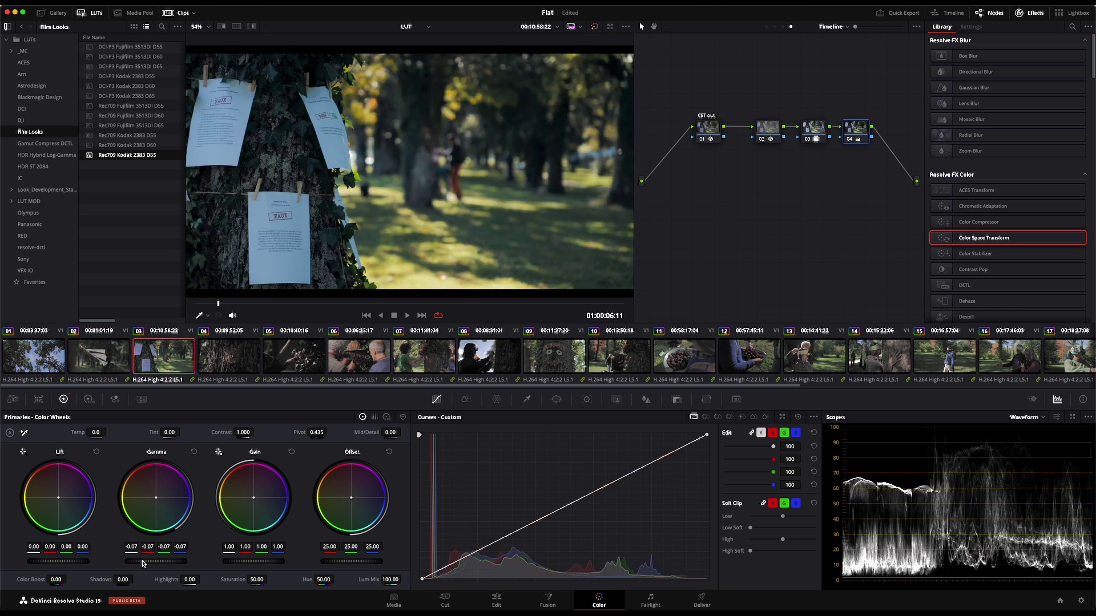
pyautogui.press('Down')
pyautogui.hotkey('shift', 'd')
pyautogui.hotkey('shift', 'd')
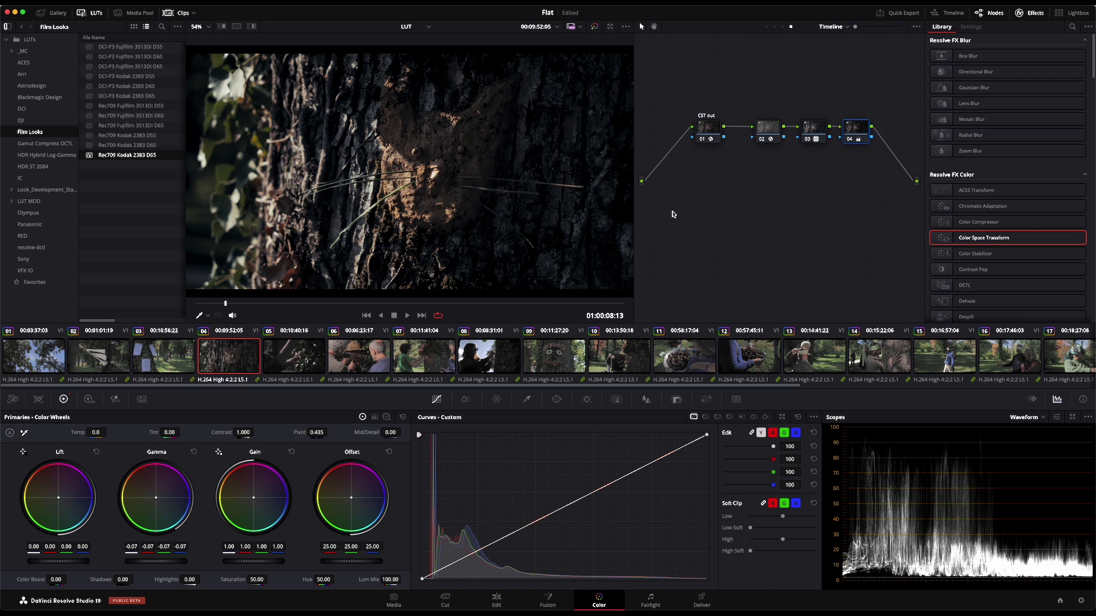
# Combine nodes 02, 03 and 04 into a compound node.
pyautogui.moveTo(748, 94); pyautogui.dragTo(879, 189)
pyautogui.rightClick(856, 135)
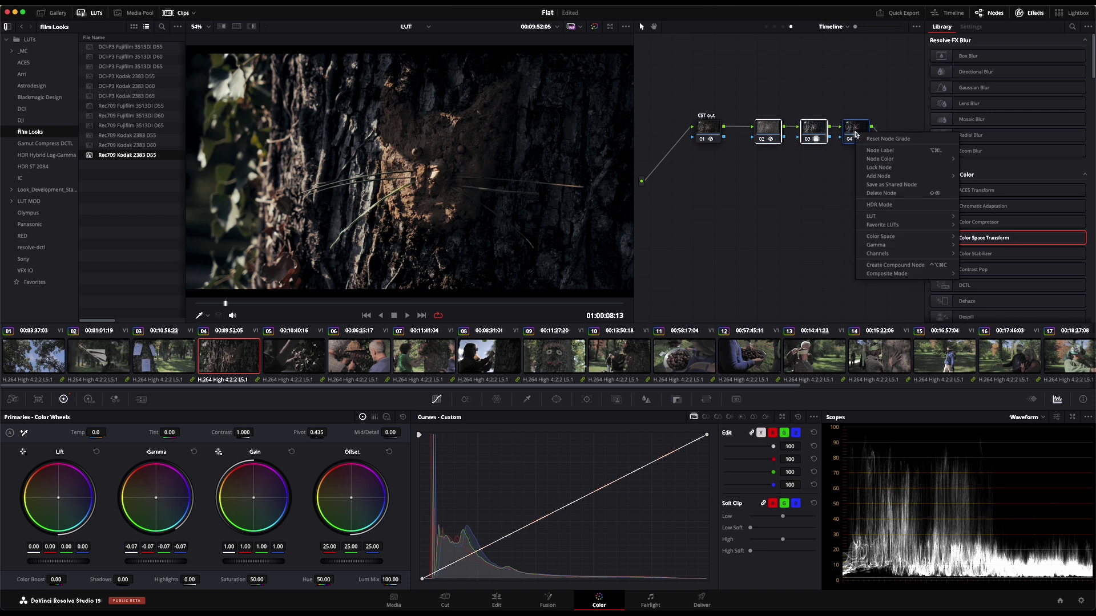
pyautogui.click(894, 266)
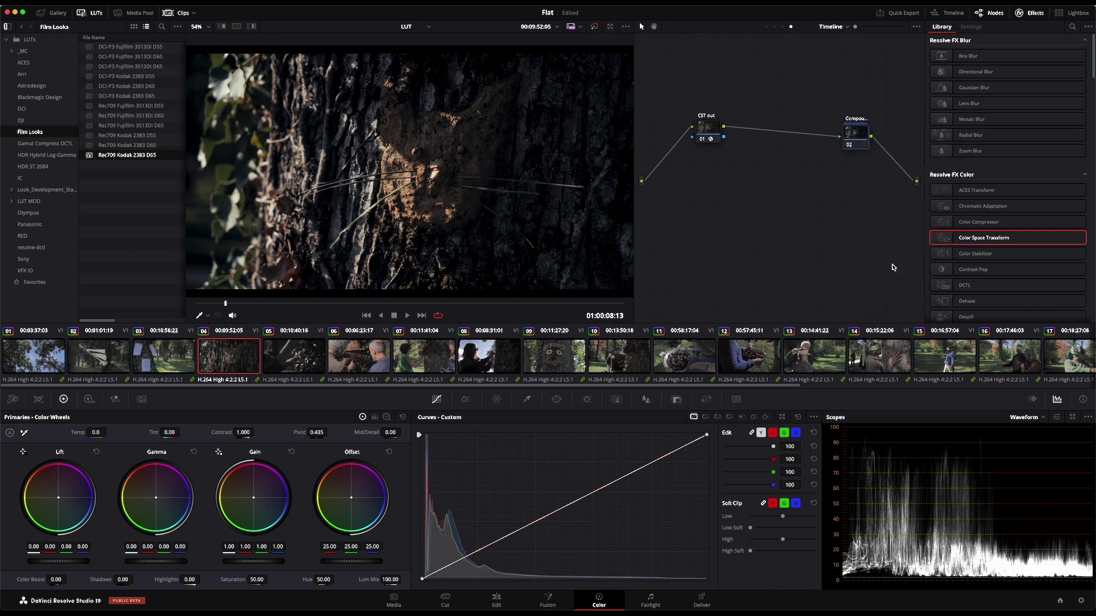
# Reduce the compound node's key output gain and check the softened look on clips 05 and 06.
pyautogui.click(678, 401)
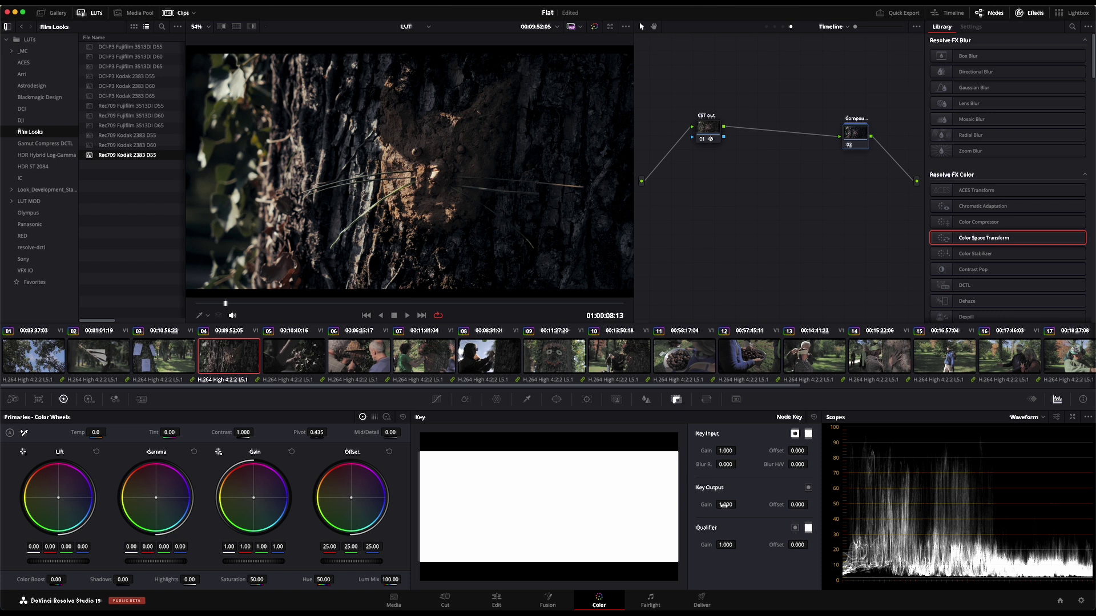
pyautogui.moveTo(738, 505); pyautogui.dragTo(764, 505)
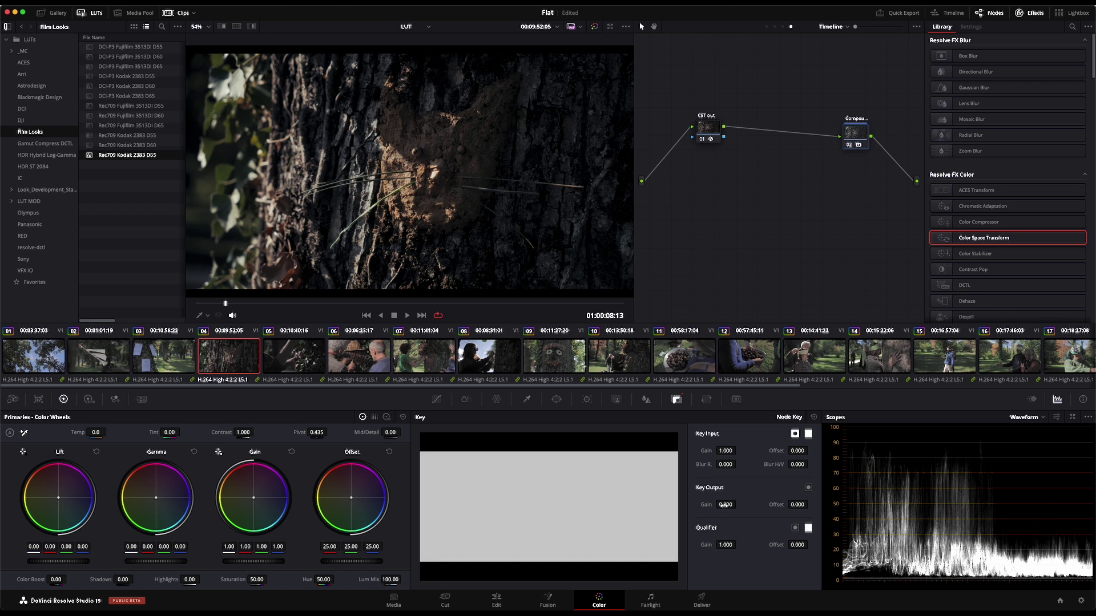
pyautogui.press('Down')
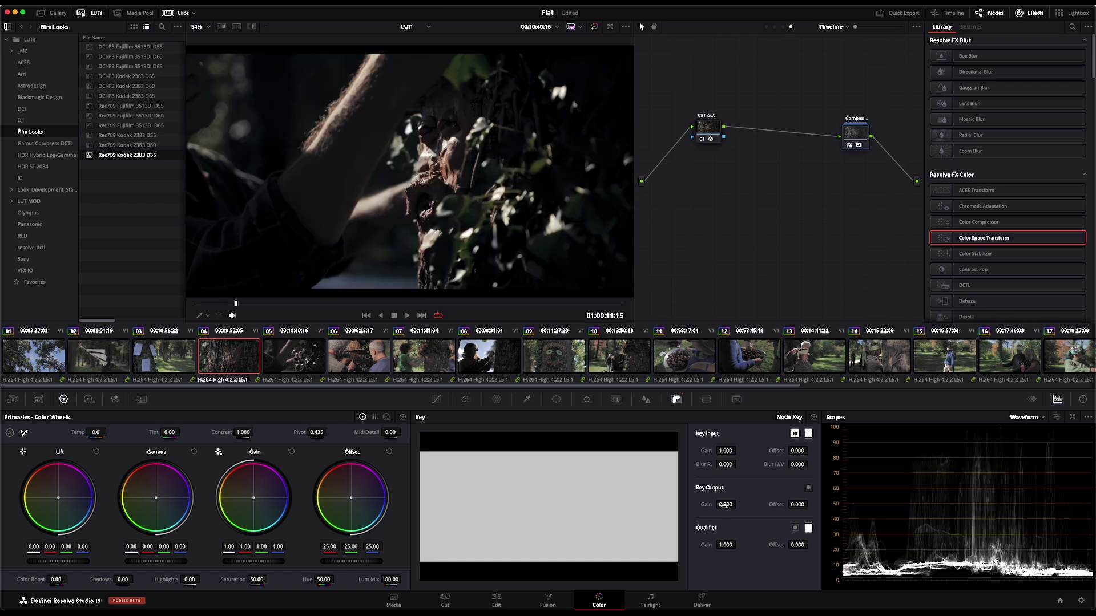
pyautogui.press('Down')
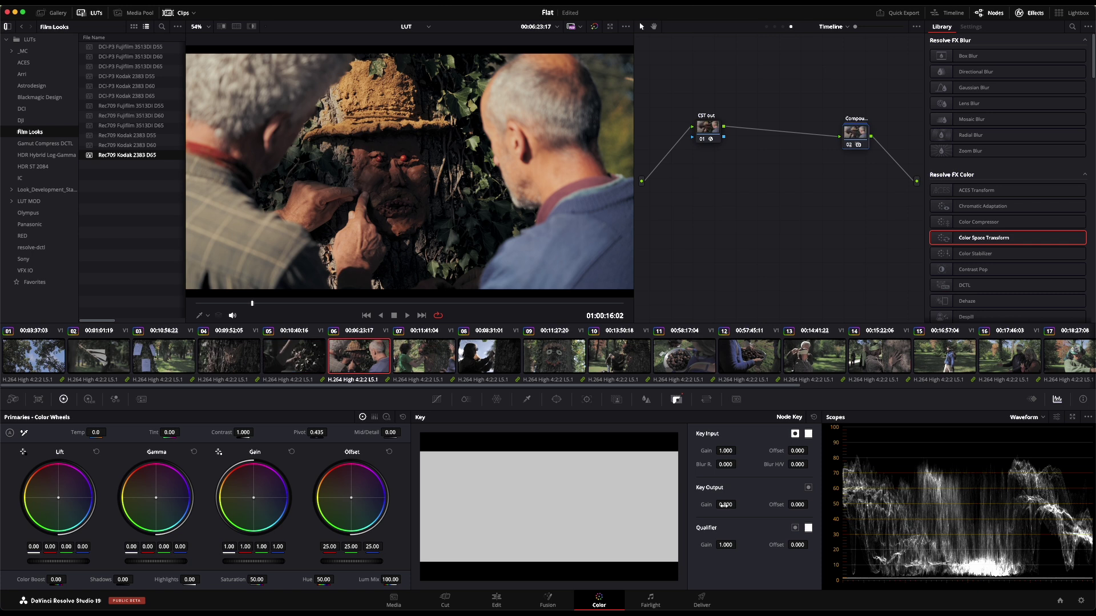
# Lower the compound node's key output gain further and review the look on clips 07 to 12.
pyautogui.moveTo(723, 504); pyautogui.dragTo(738, 504)
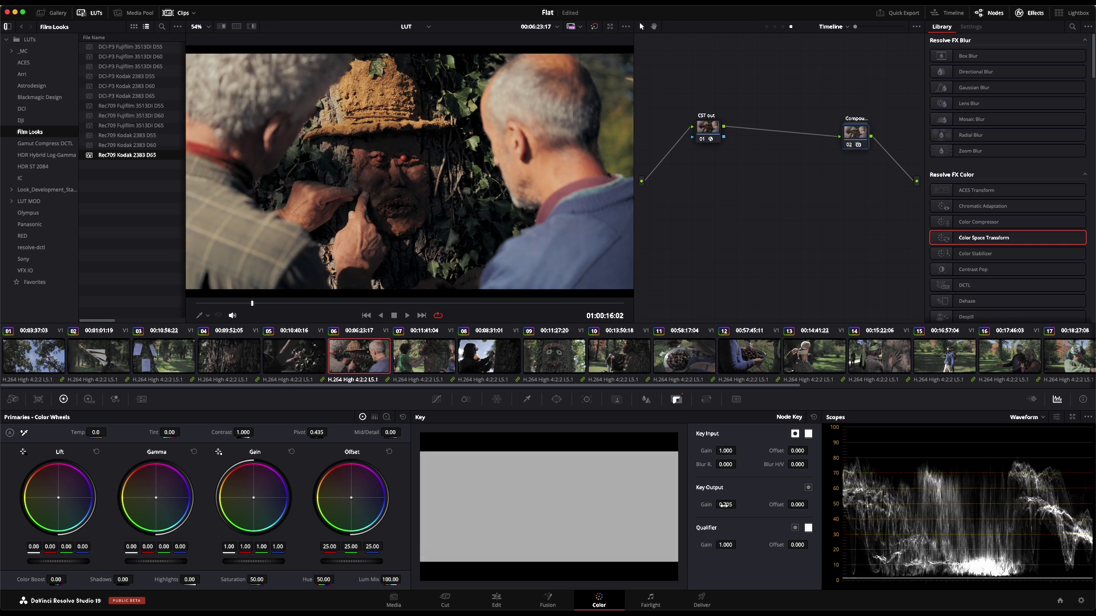
pyautogui.press('Down')
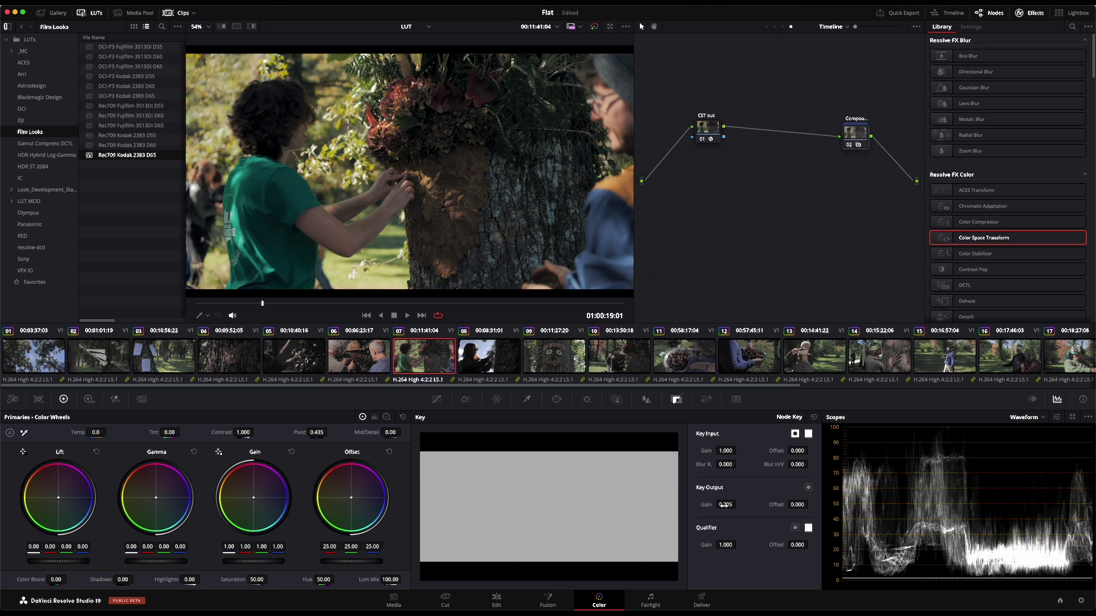
pyautogui.press('Down')
pyautogui.press('Down')
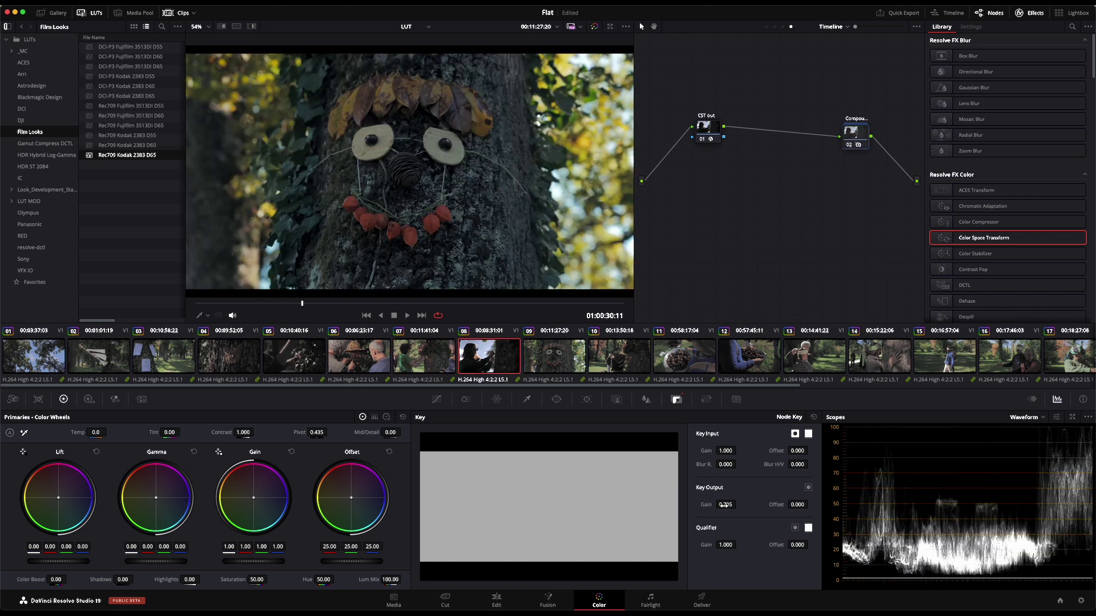
pyautogui.press('Down')
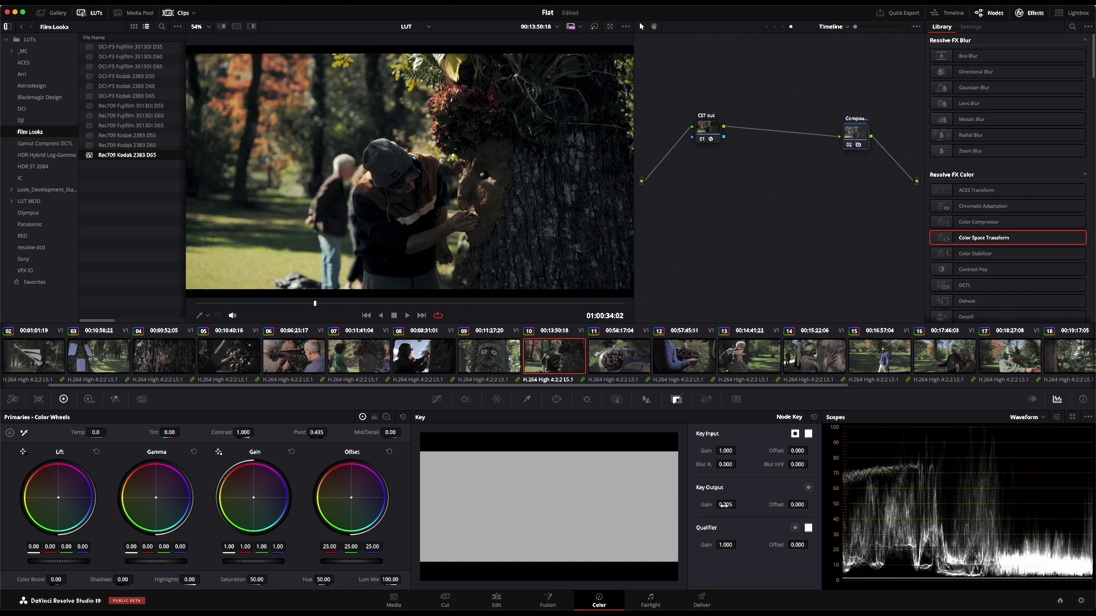
pyautogui.press('Down')
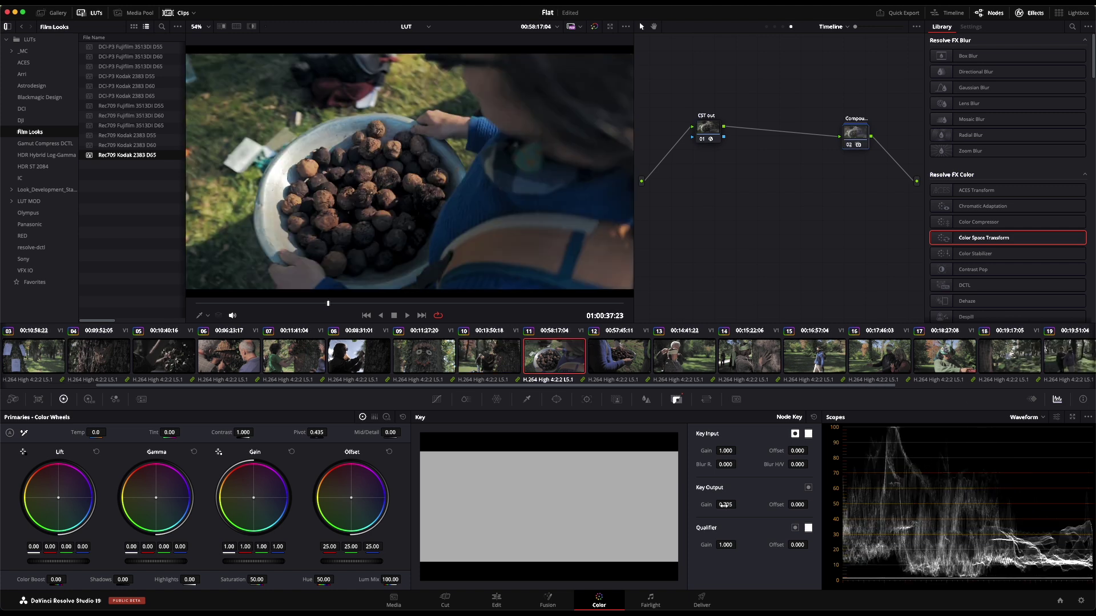
pyautogui.press('Down')
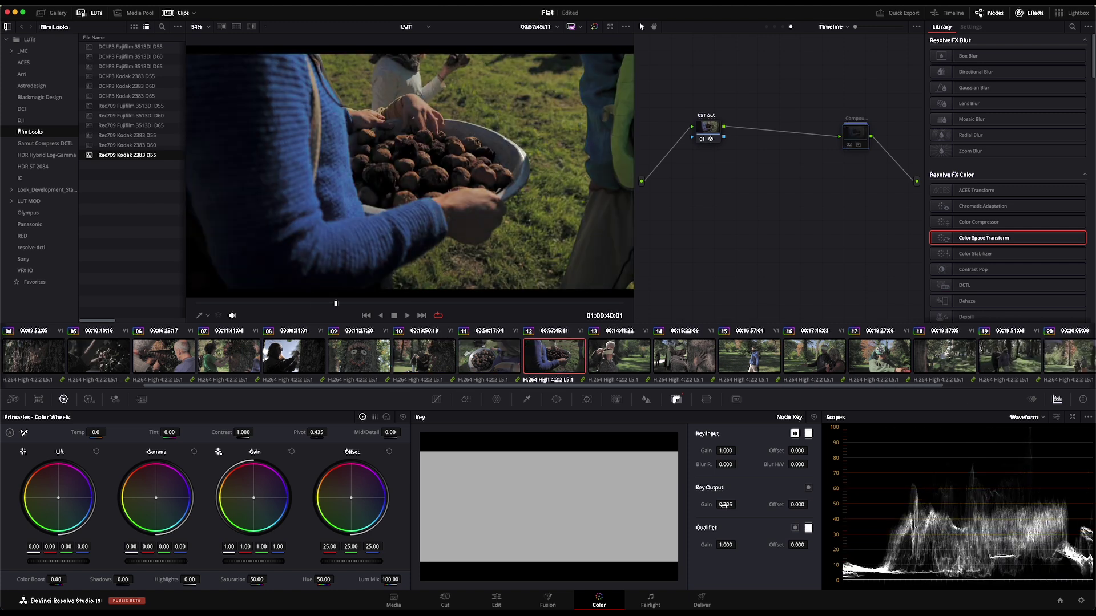